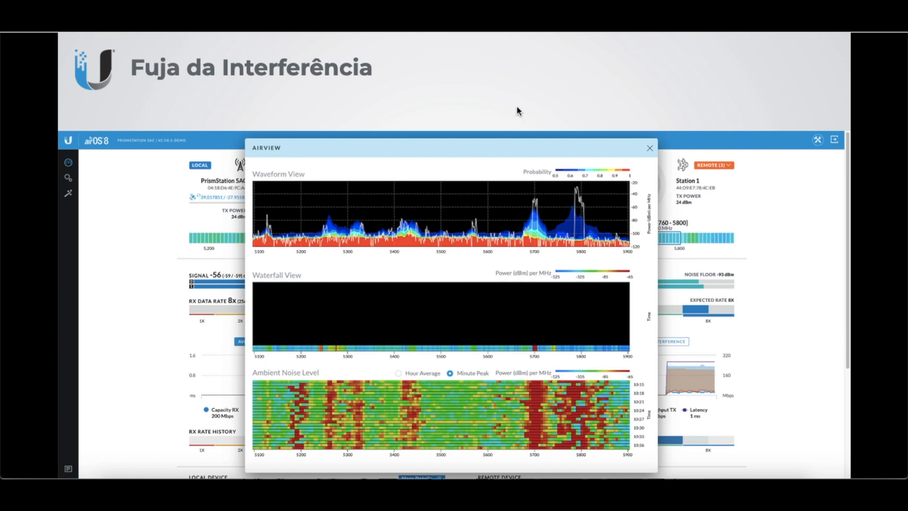
Switch from the presentation to the Firefox browser window and open the PrismStation 5AC interface at 192.168.40.15
key("ctrl+Up")
left_click(223, 385)
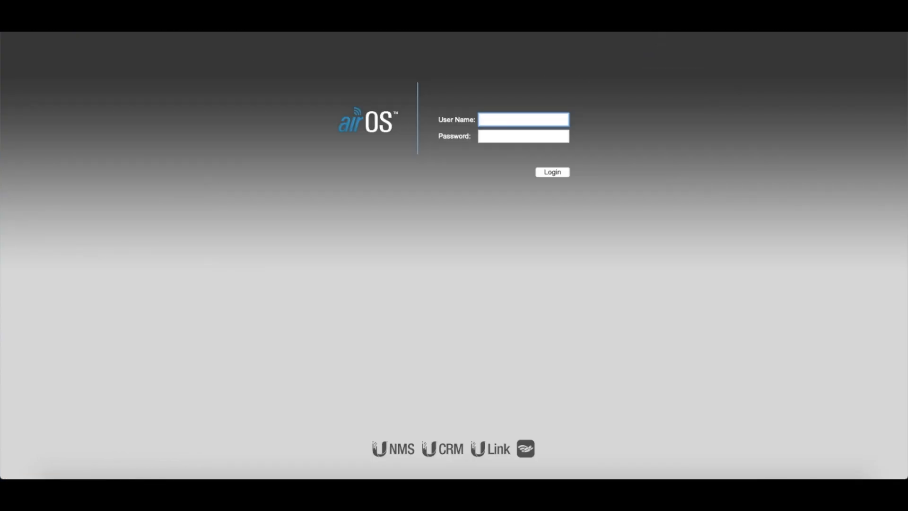
key("super+l")
type("192.168.1")
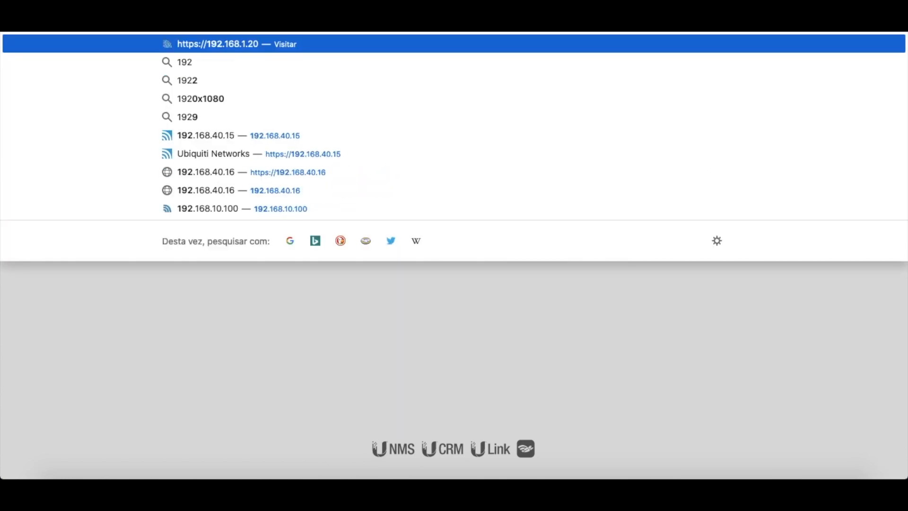
key("BackSpace")
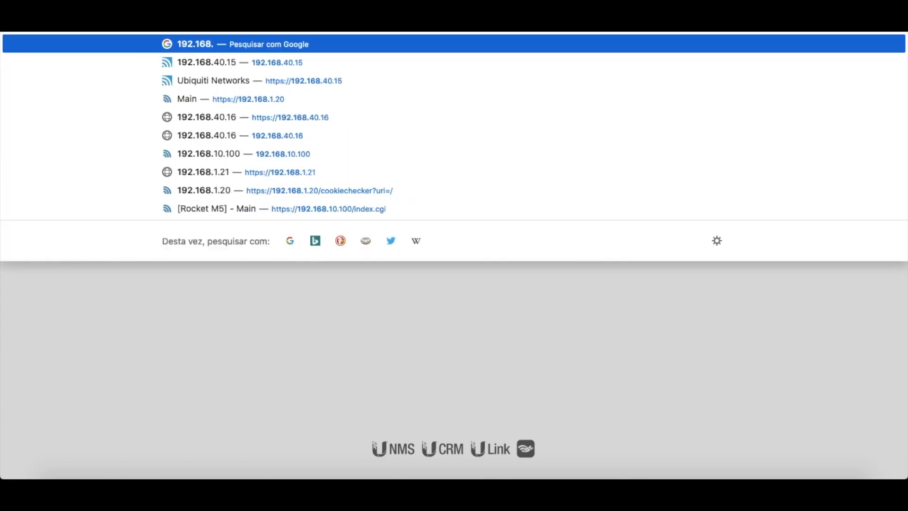
type("40.15")
key("Return")
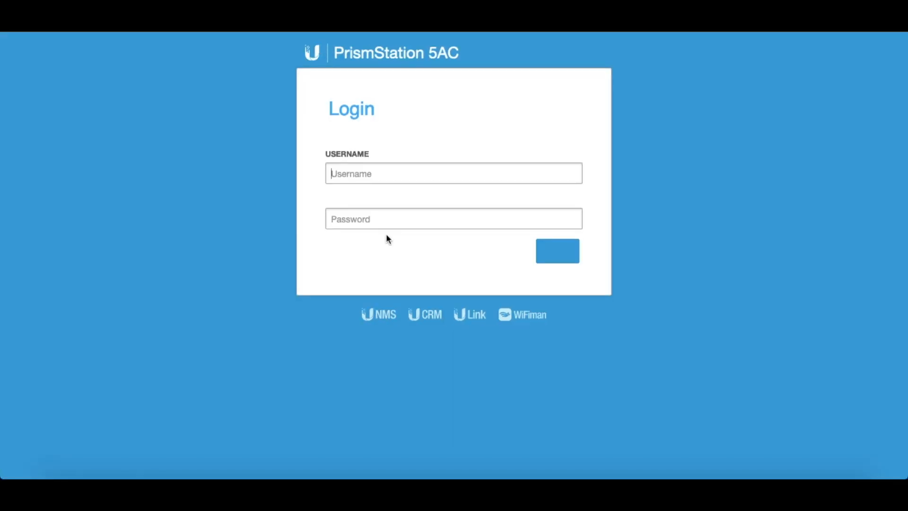
Log in to the PrismStation 5AC with the username ubnt and the account password
type("ubnt")
key("Tab")
type("*************")
key("Return")
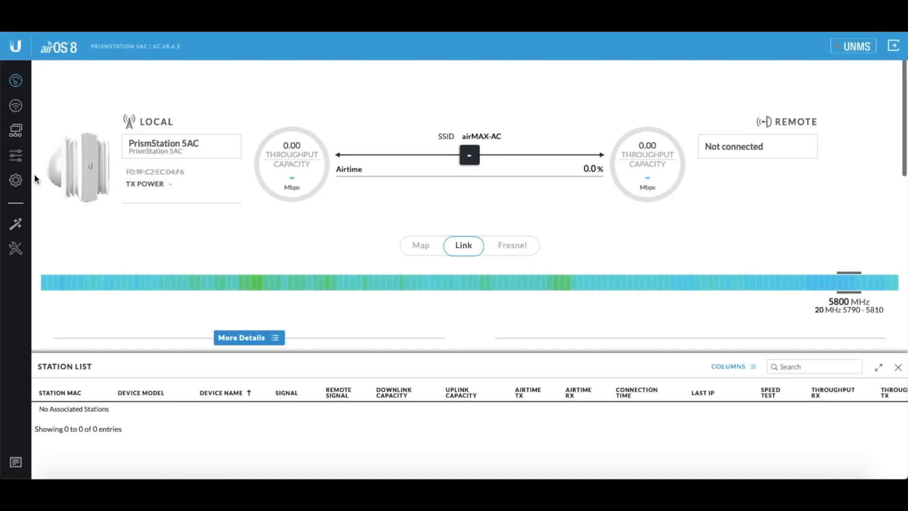
Open the AirView spectrum tool and examine the waveform, waterfall and ambient noise charts for interference
left_click(16, 250)
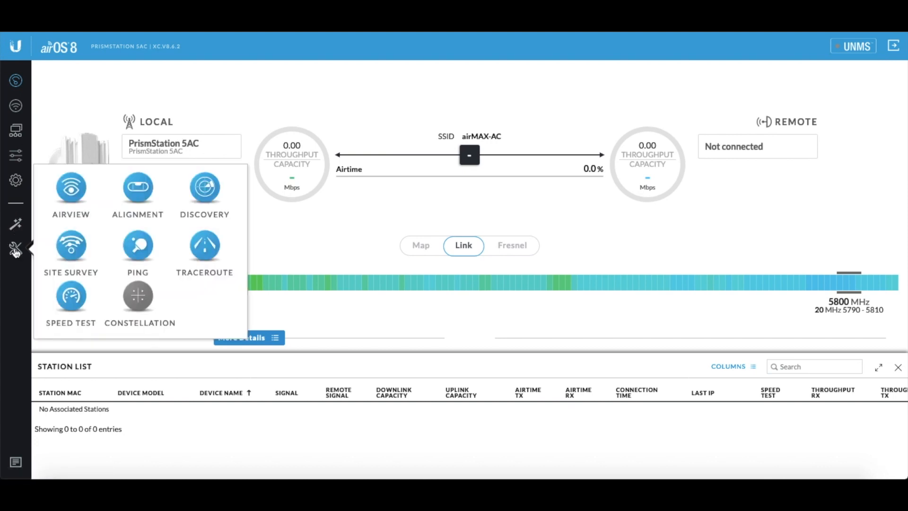
left_click(72, 190)
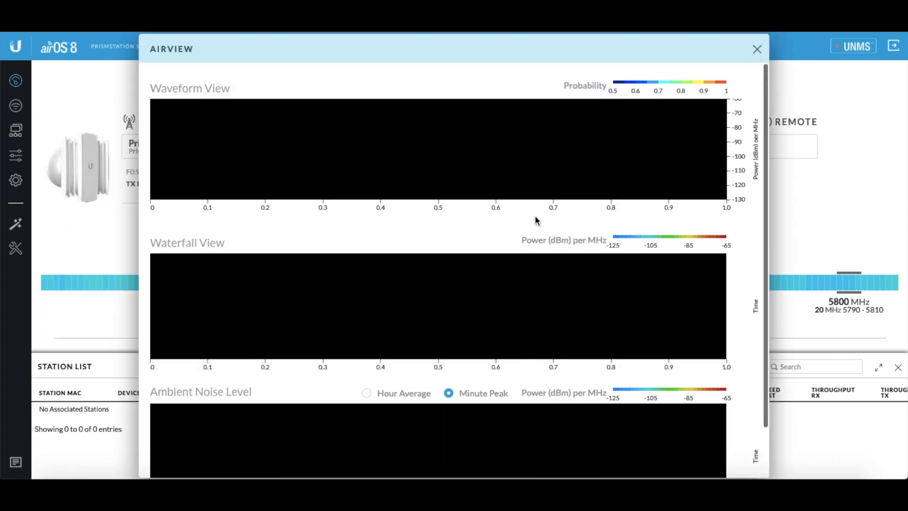
scroll(586, 205, "down", 1)
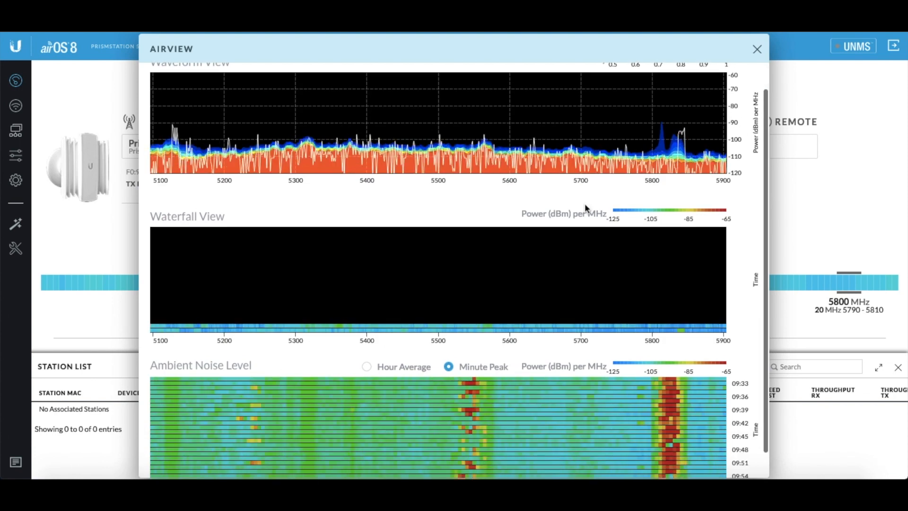
scroll(586, 207, "down", 1)
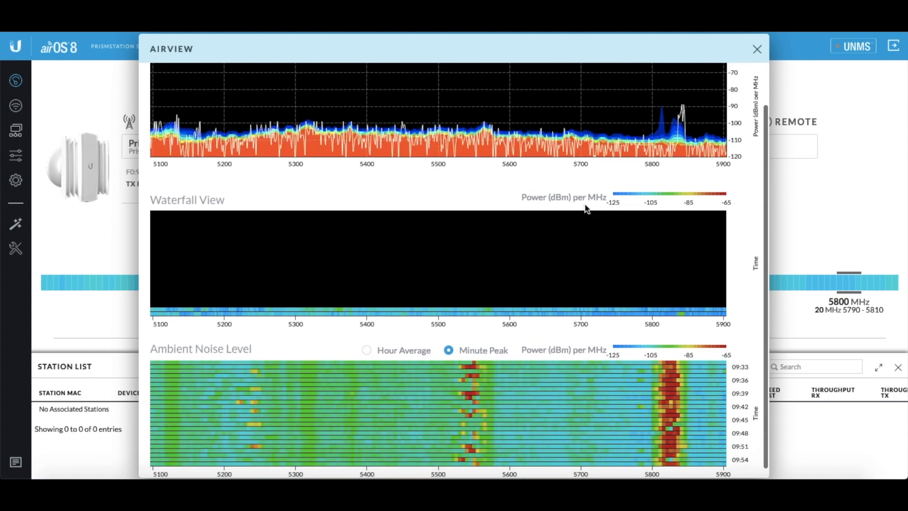
scroll(586, 206, "up", 2)
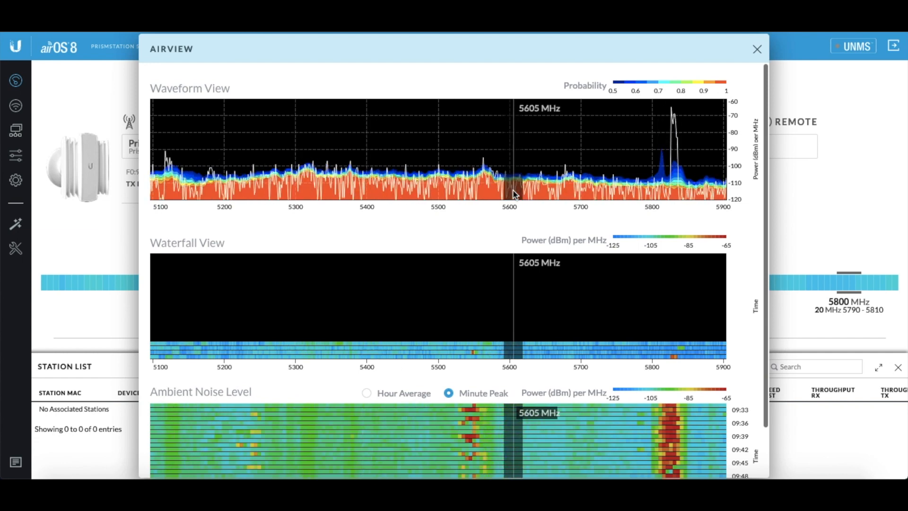
scroll(497, 290, "down", 3)
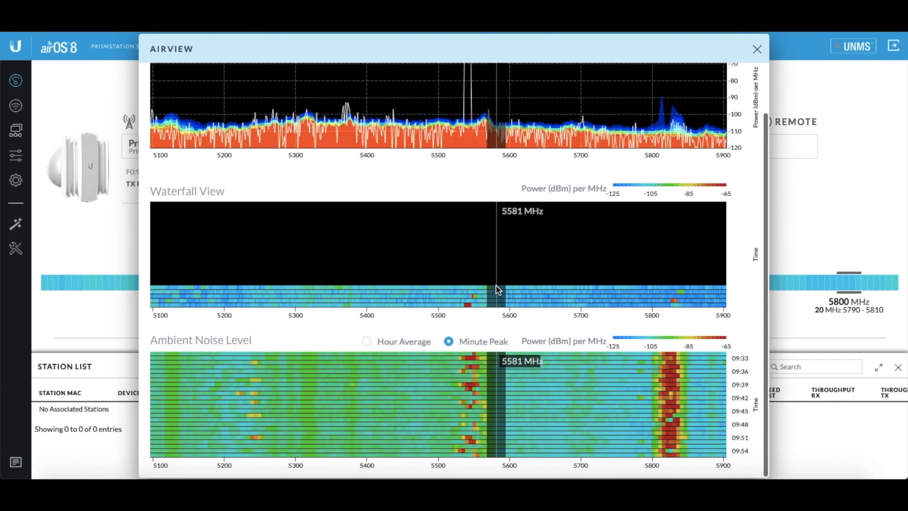
scroll(468, 282, "up", 2)
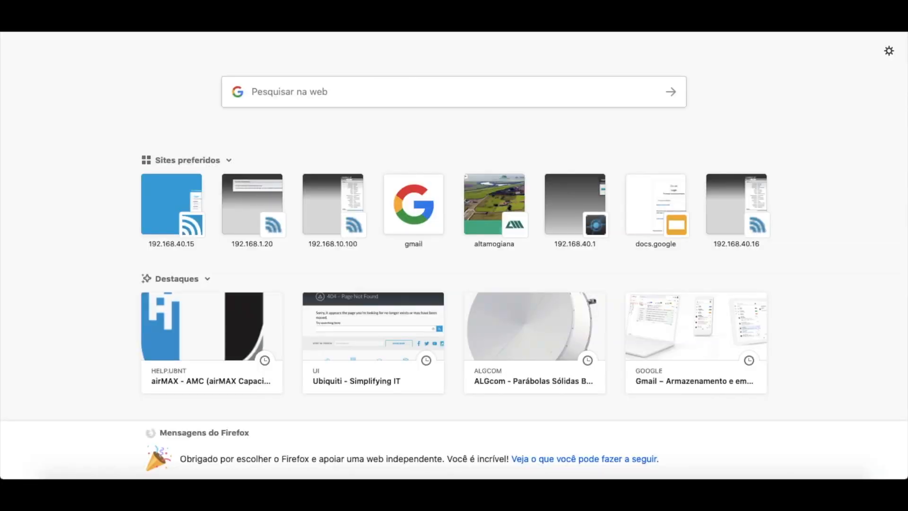
Open the Rocket M5 device interface at 192.168.40.16
type("192.168.40.15")
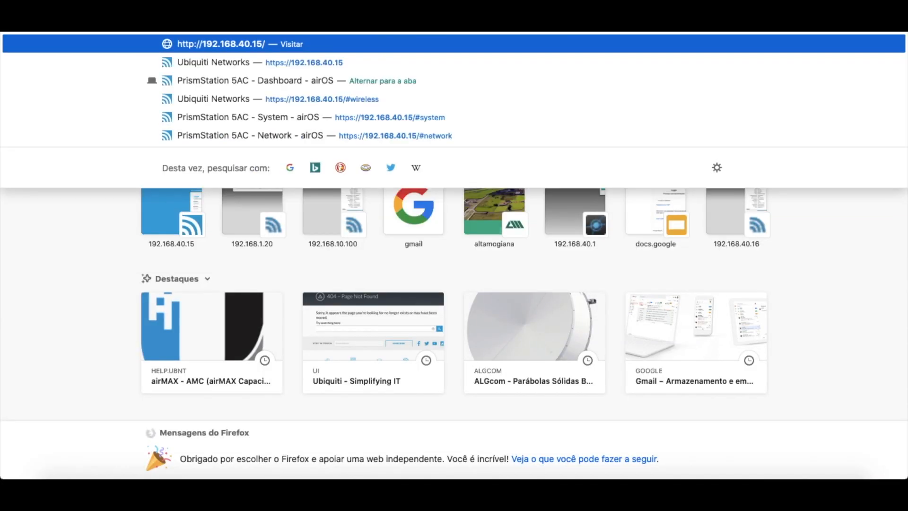
key("BackSpace")
type("6")
key("Return")
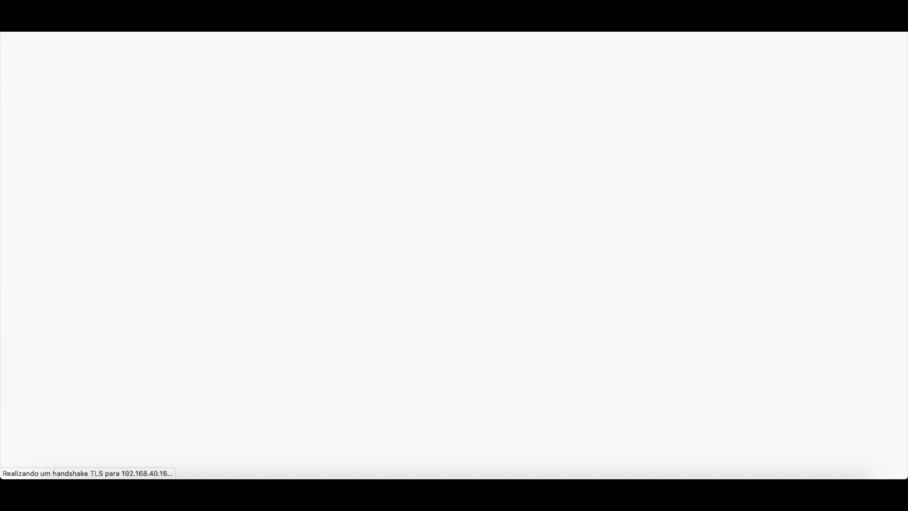
Log in to the Rocket M5 as ubnt with the account password and open its wireless settings
type("ubnt")
key("Tab")
type("ubn**********")
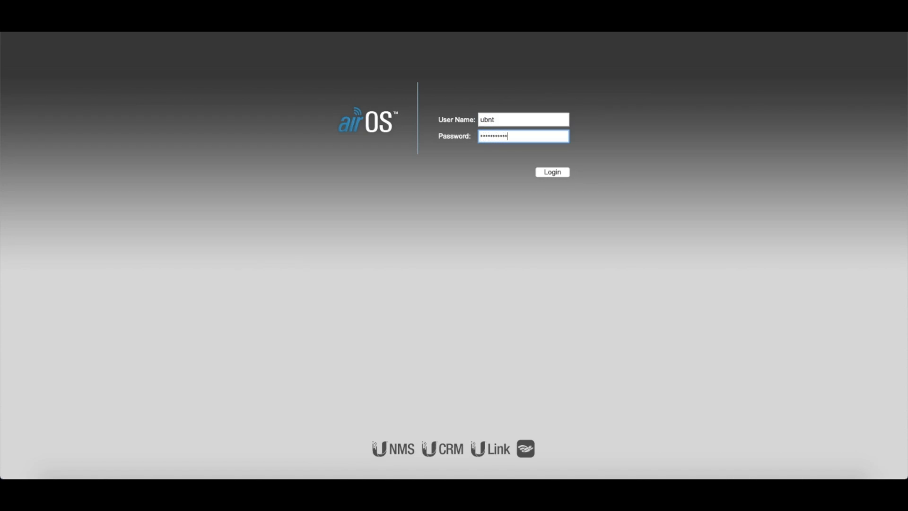
key("Return")
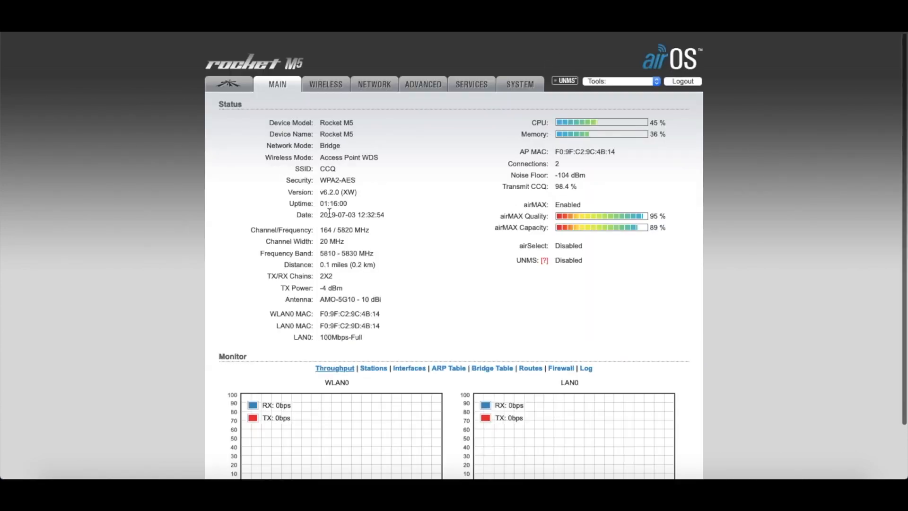
left_click(318, 88)
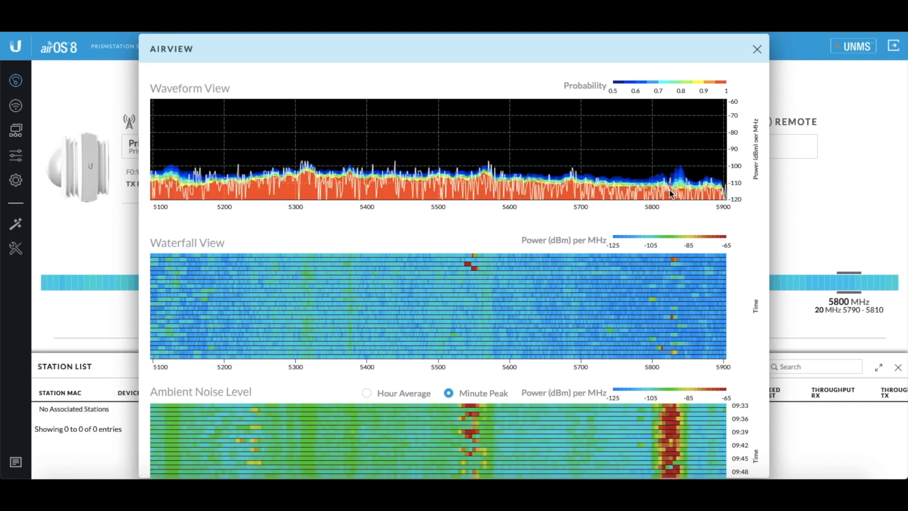
Close the PrismStation's AirView, and launch airView from the Rocket M5, saving the airview.jnlp file
left_click(757, 49)
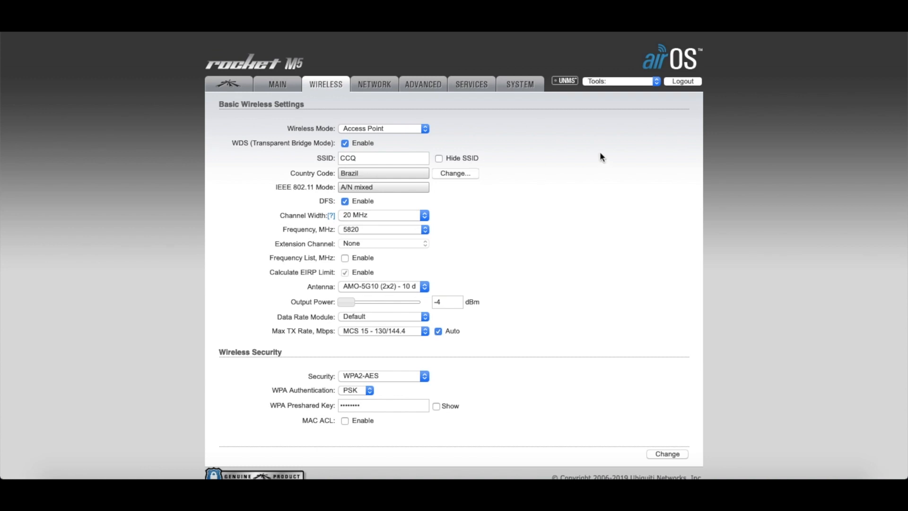
left_click(609, 81)
left_click(608, 148)
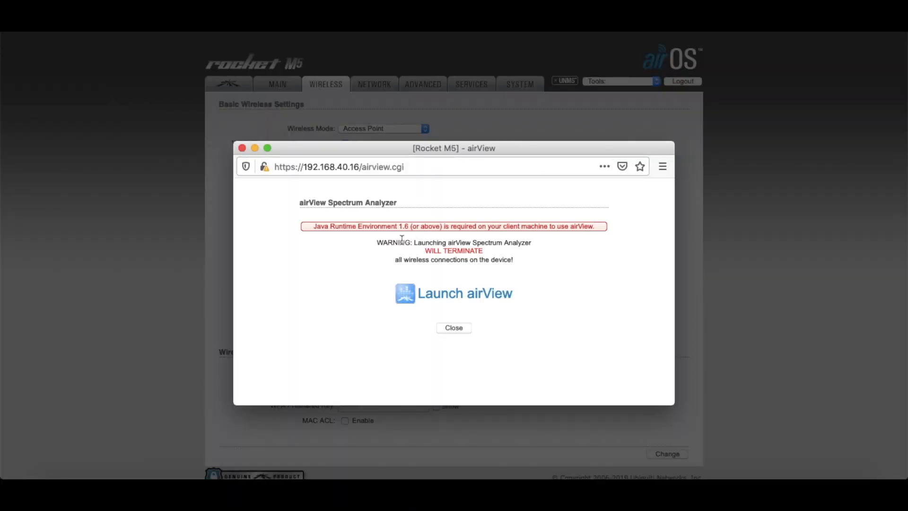
left_click(473, 299)
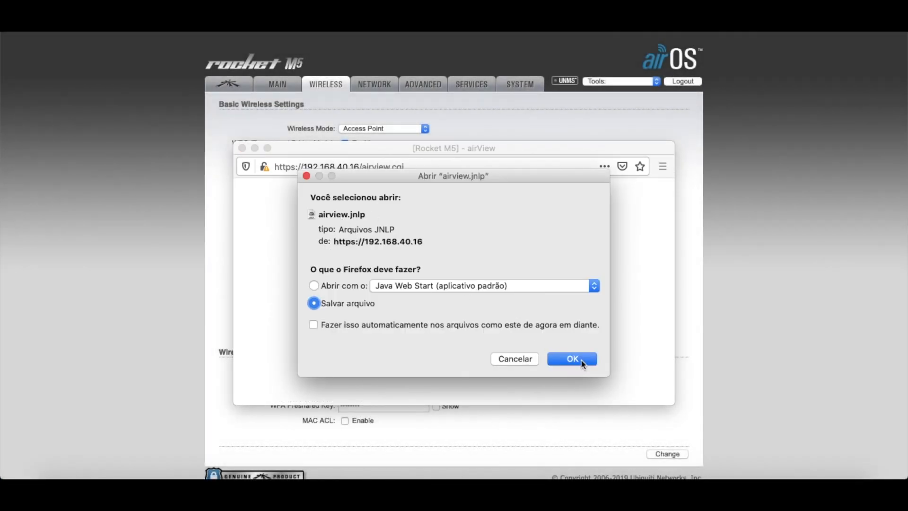
left_click(572, 359)
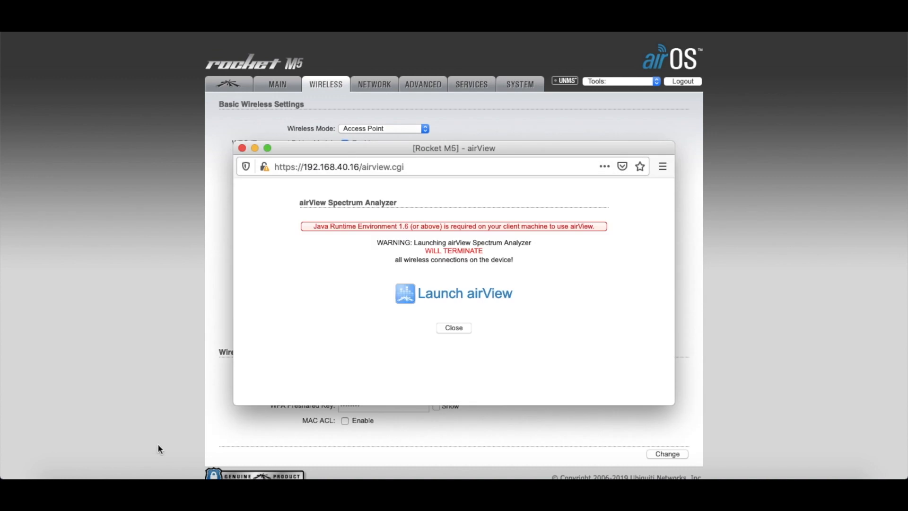
Open the Java Control Panel from System Preferences and show its security (Segurança) settings
left_click(225, 475)
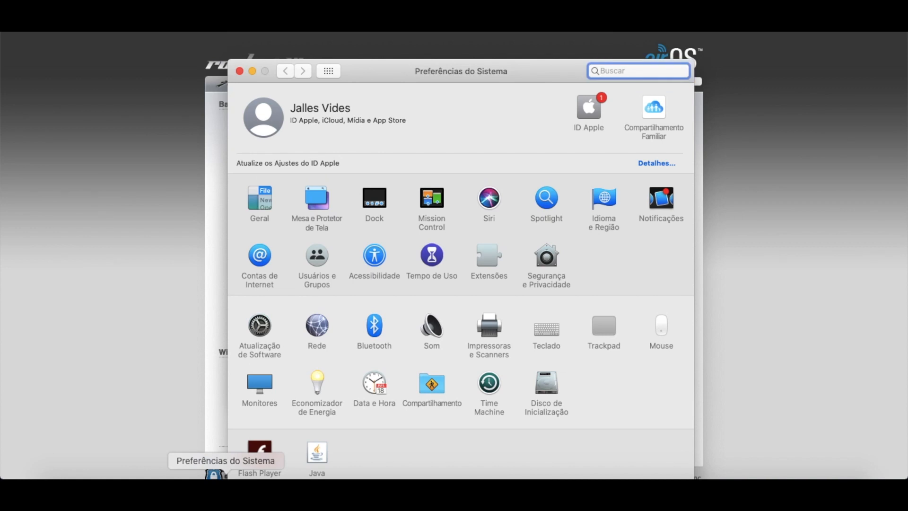
left_click_drag(404, 66, 405, 60)
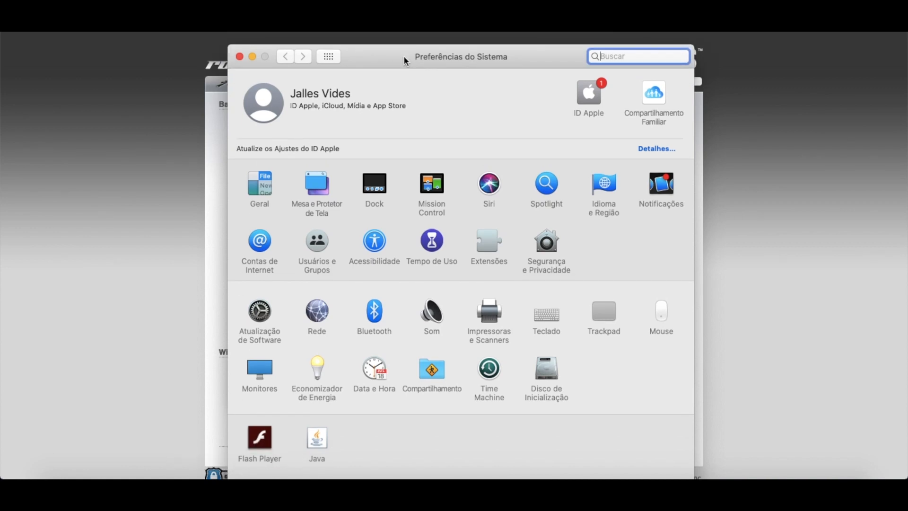
left_click(316, 444)
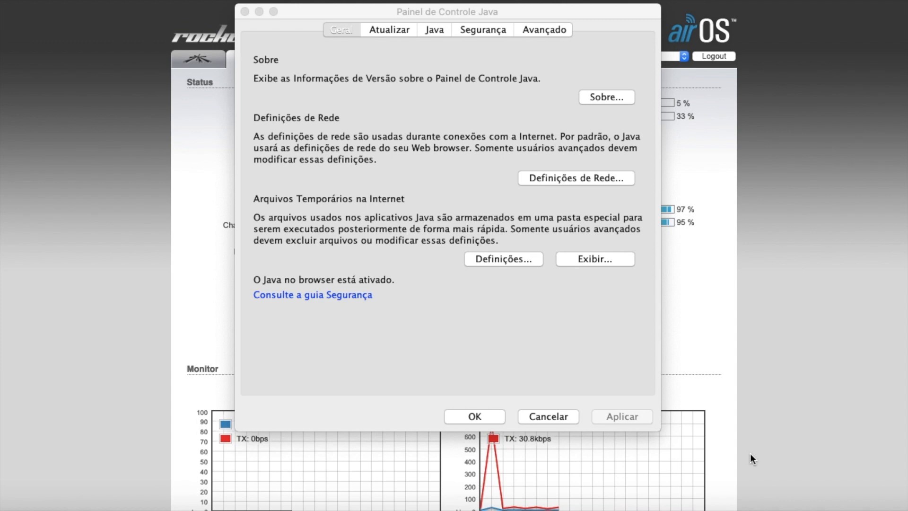
left_click(329, 58)
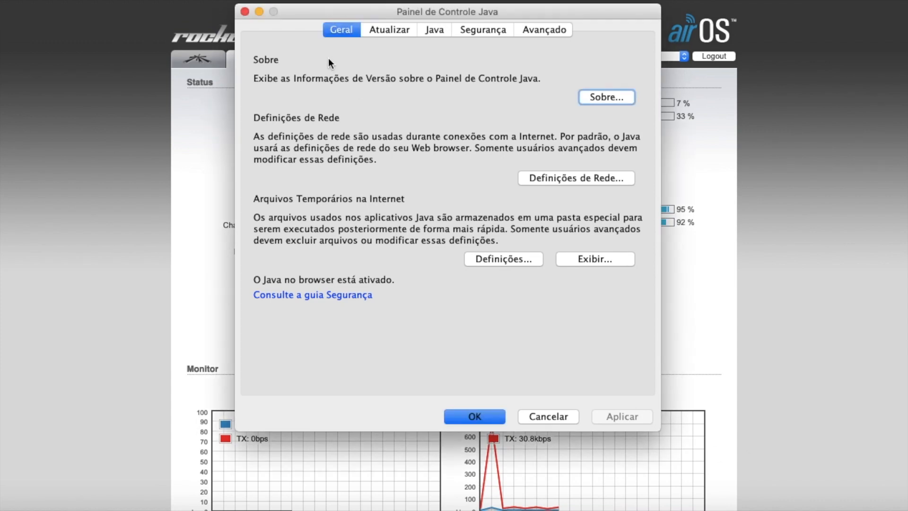
left_click(482, 29)
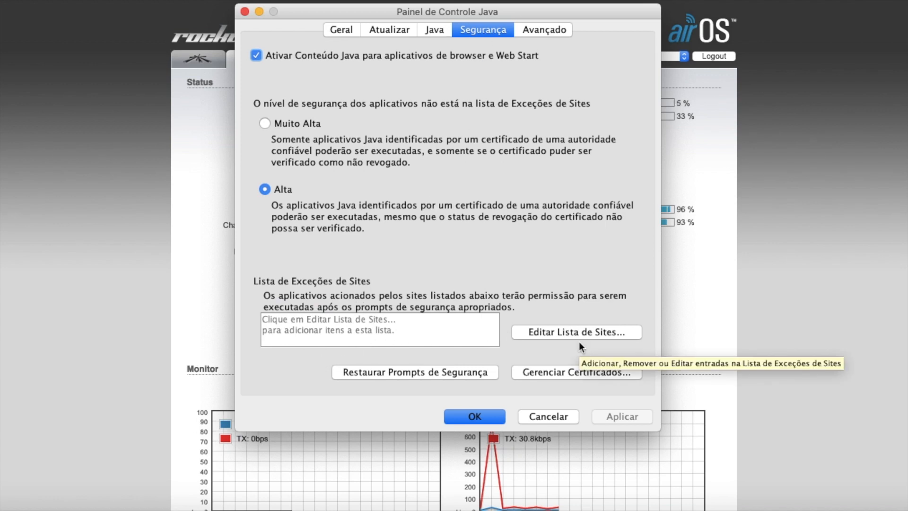
left_click(595, 333)
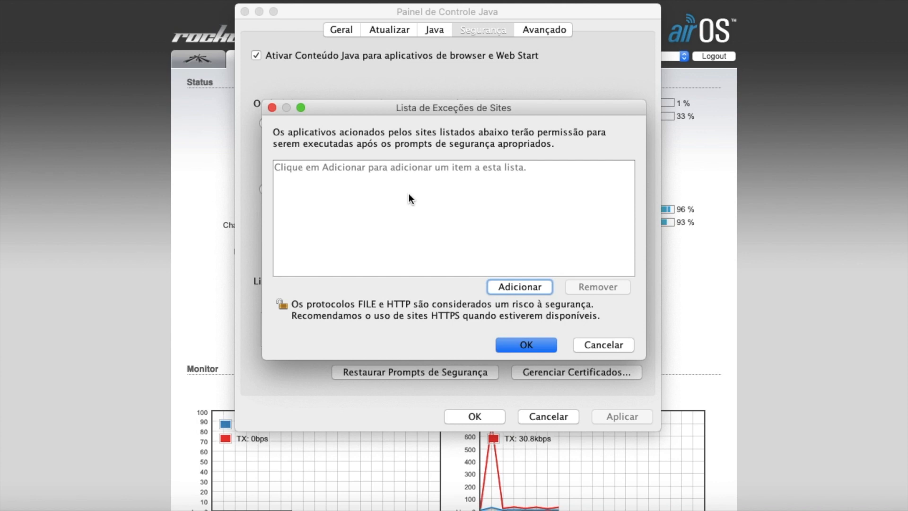
left_click(521, 284)
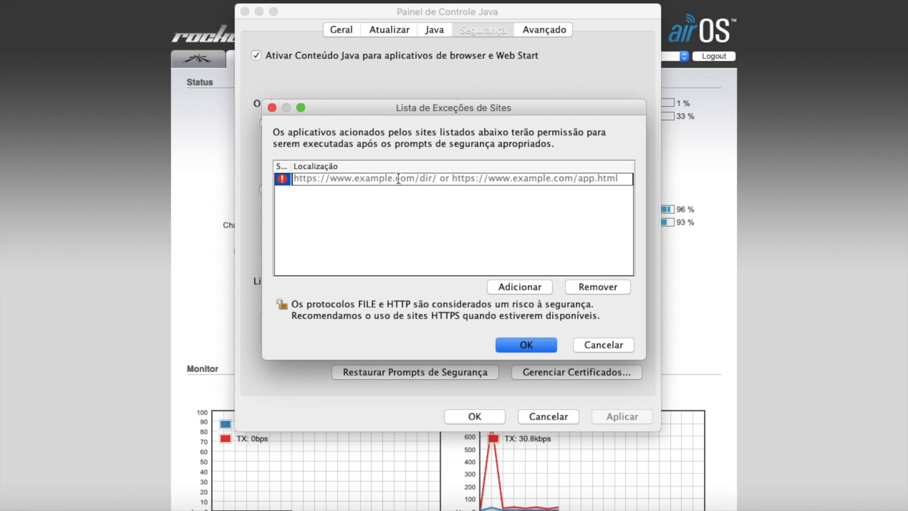
type("https")
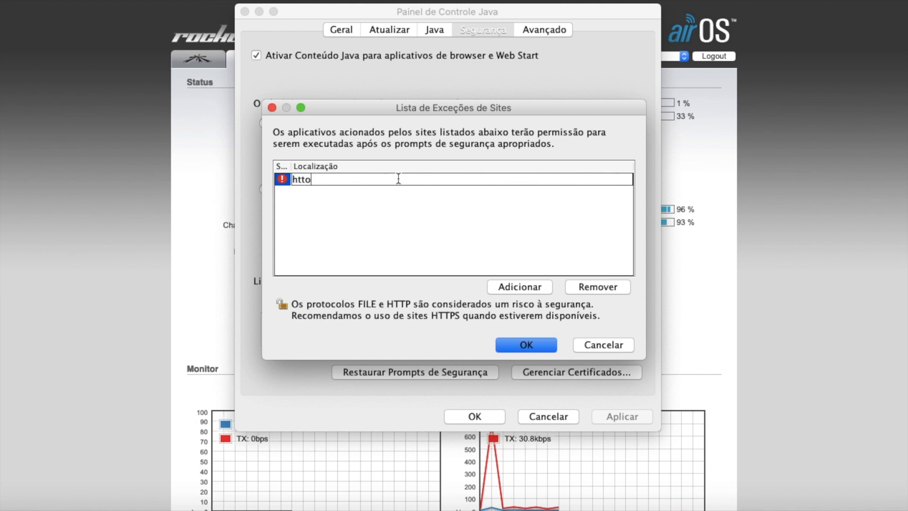
type("://192.168.")
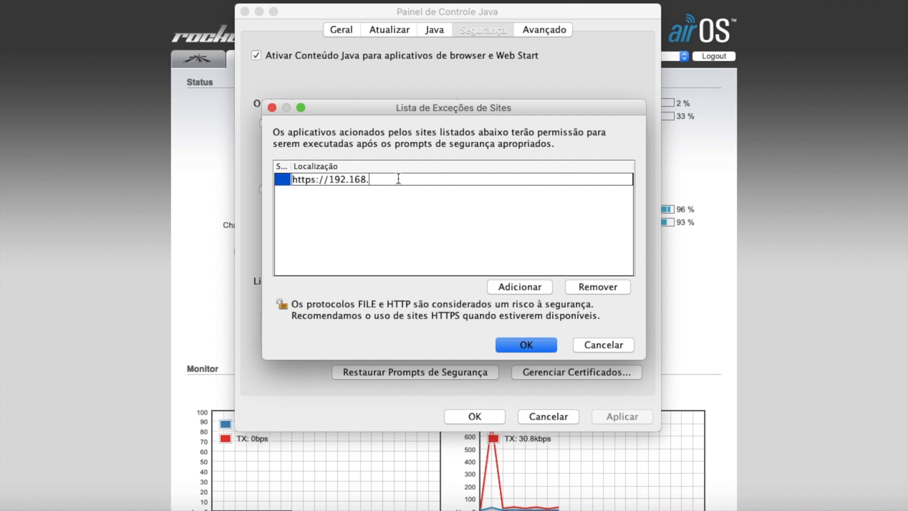
type("40.16")
left_click(543, 348)
left_click(478, 413)
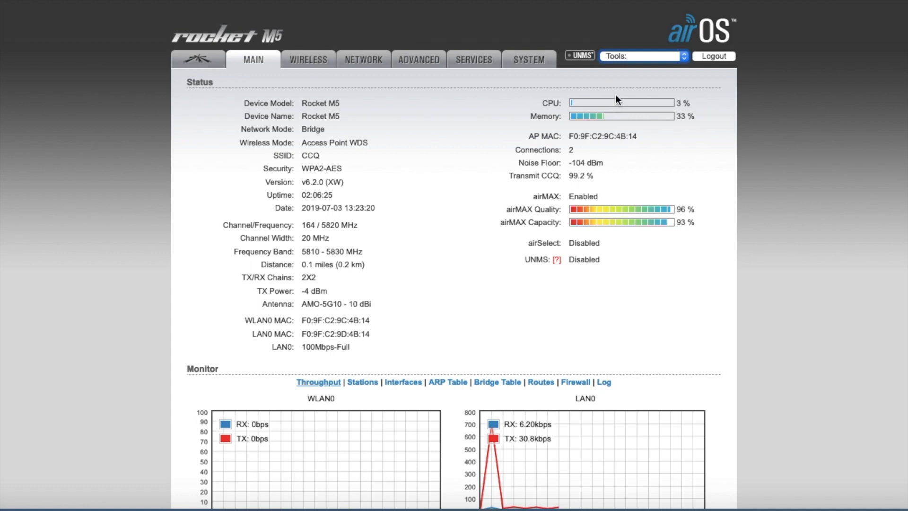
Find airview.jnlp in the Downloads folder and view the actions available for it
left_click(20, 506)
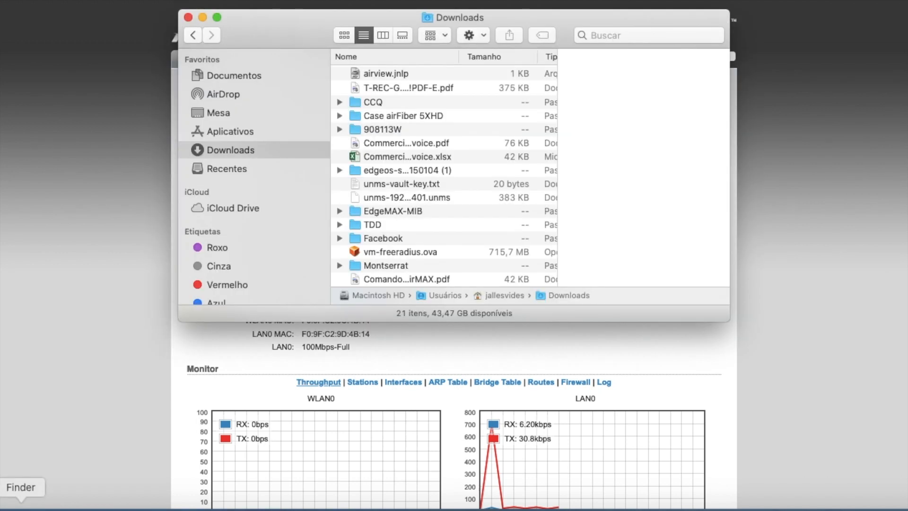
right_click(387, 77)
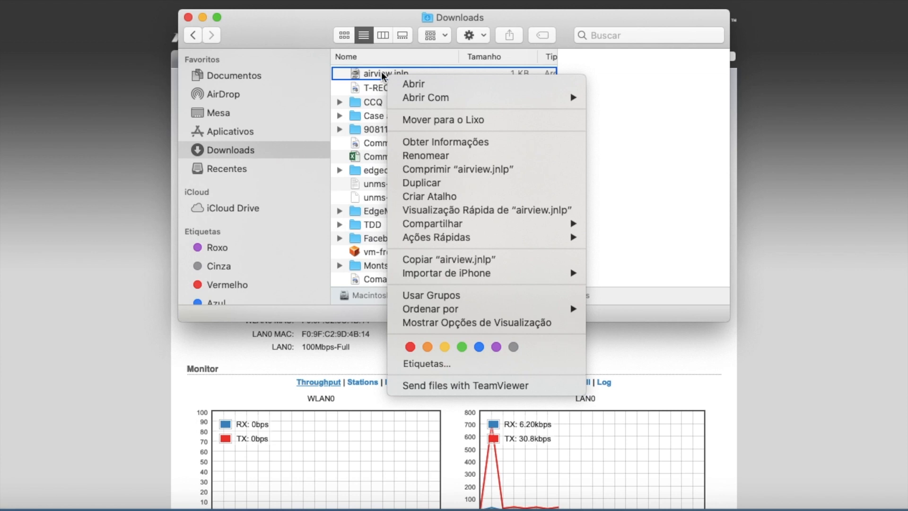
left_click(32, 110)
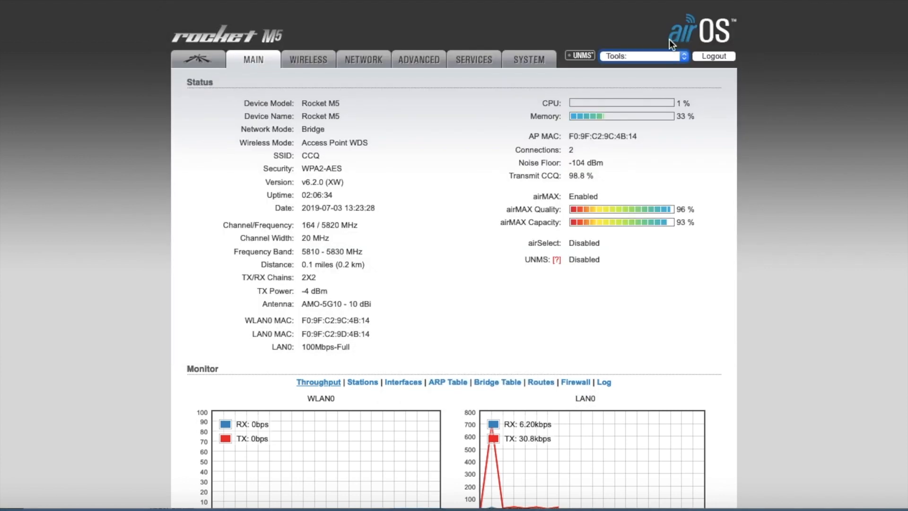
left_click(637, 56)
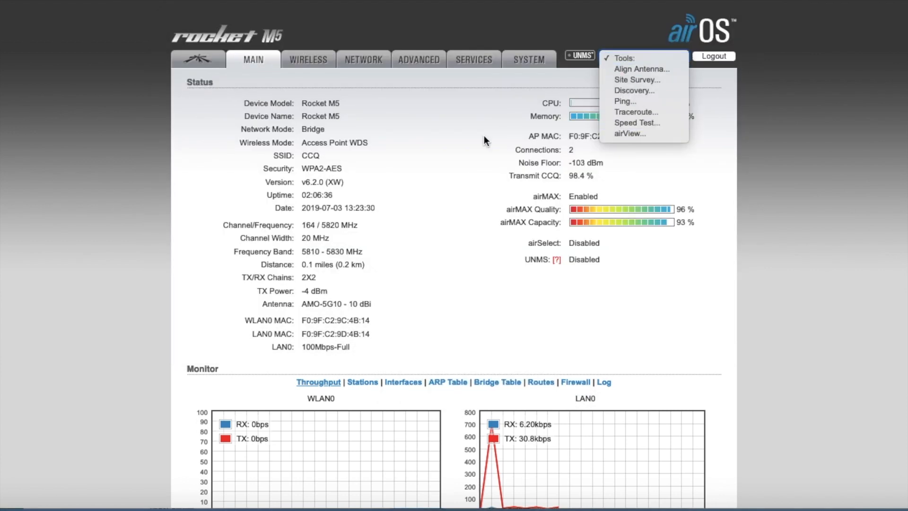
left_click(470, 136)
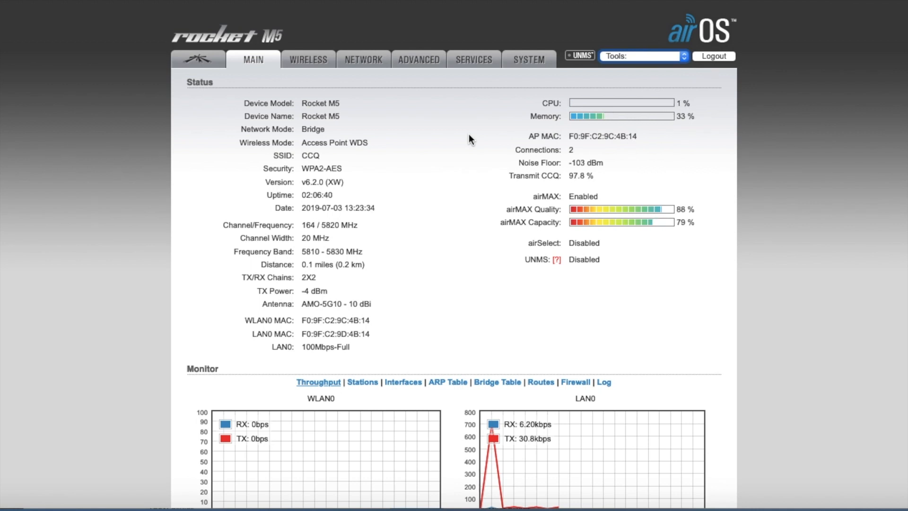
Switch back to the Google Slides presentation and advance from the interference slide to the antenna characteristics slide
key("ctrl+Up")
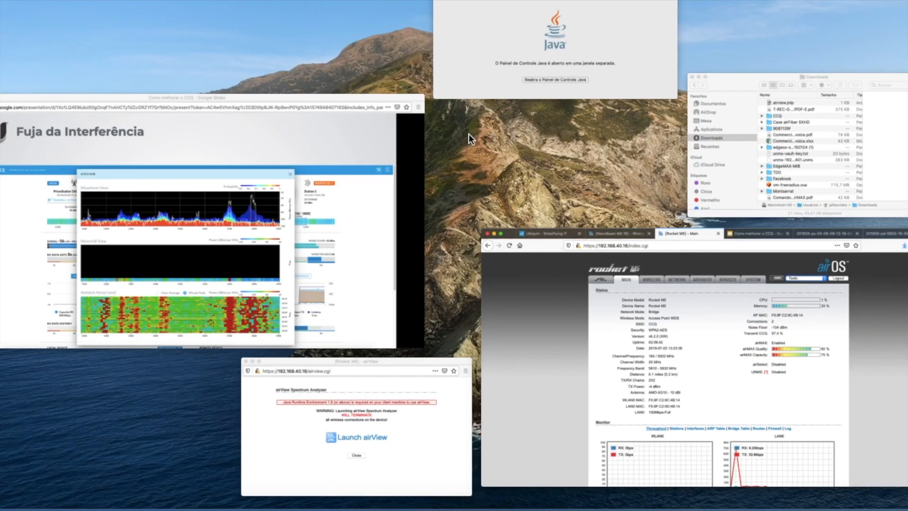
left_click(234, 180)
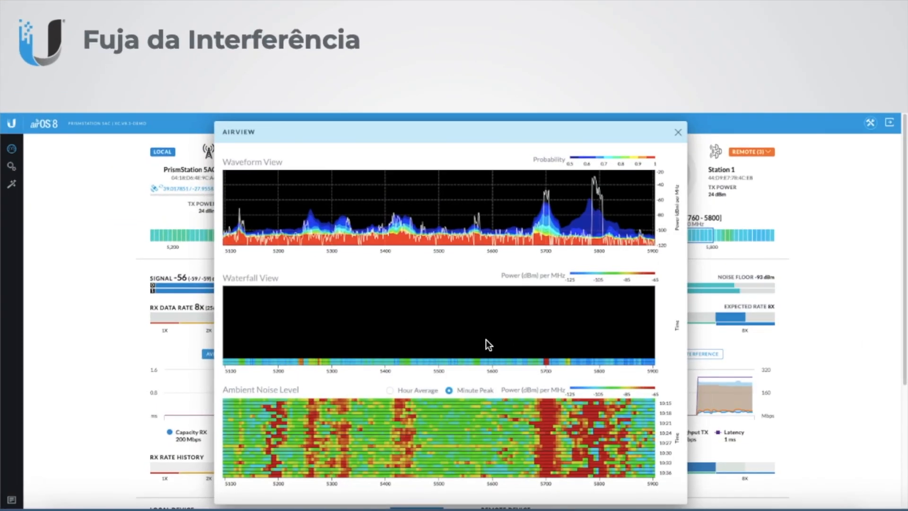
key("Right")
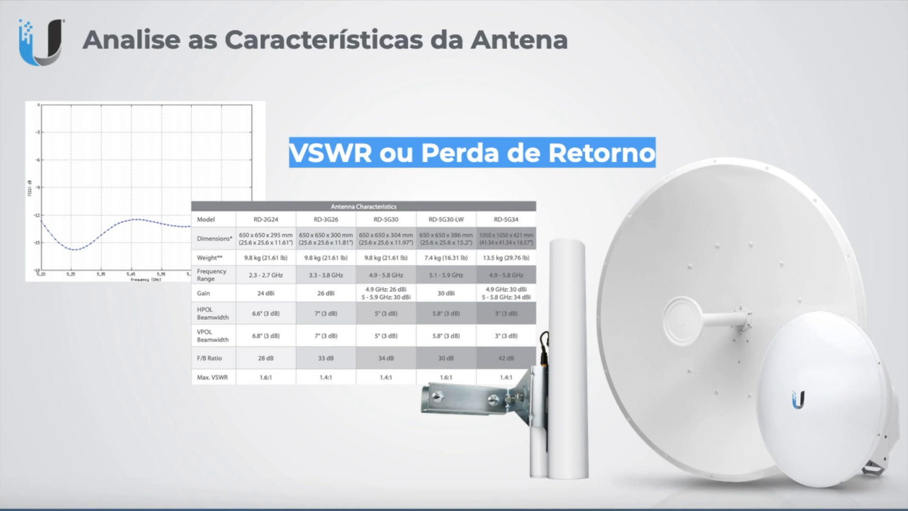